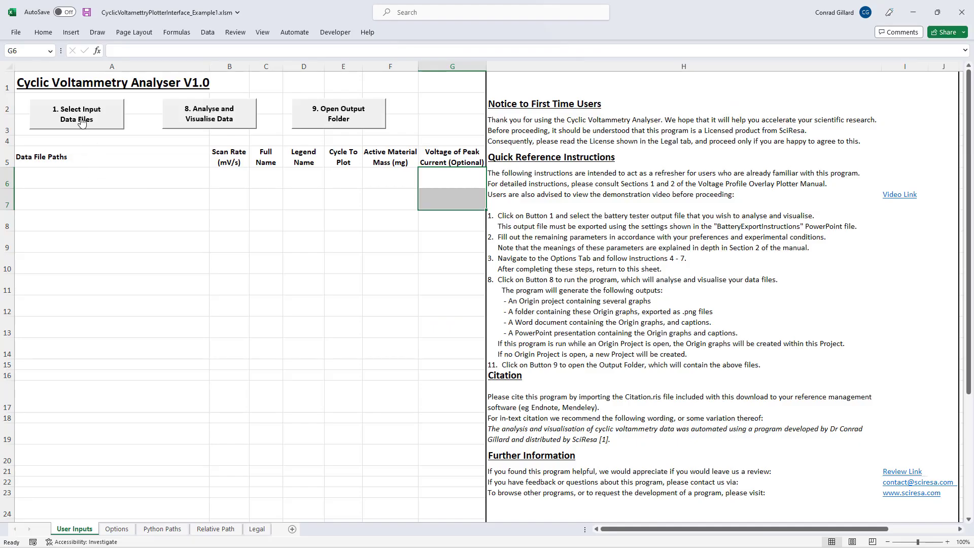
- Load the paths of the five CM_CV .mpt data files into the input sheet
click(82, 121)
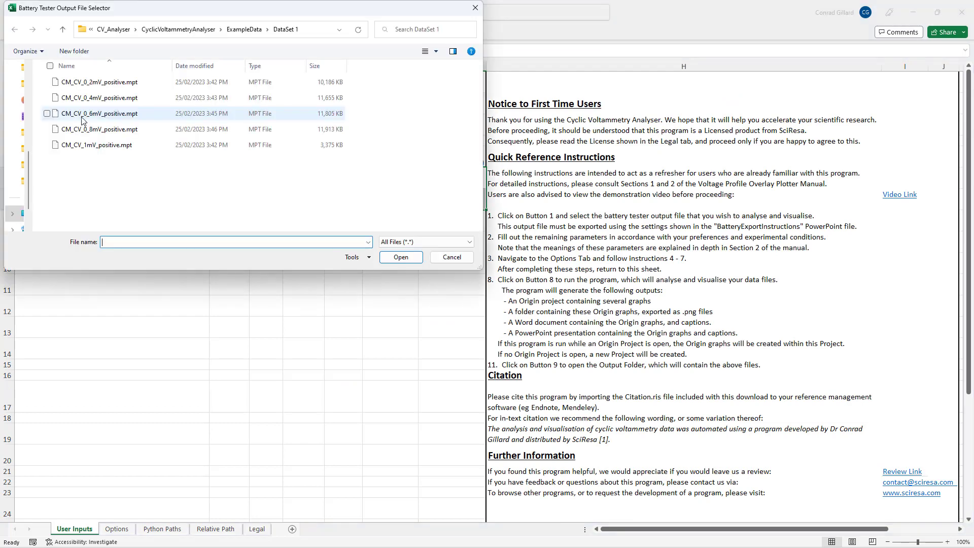
click(99, 82)
shift+click(125, 146)
click(401, 258)
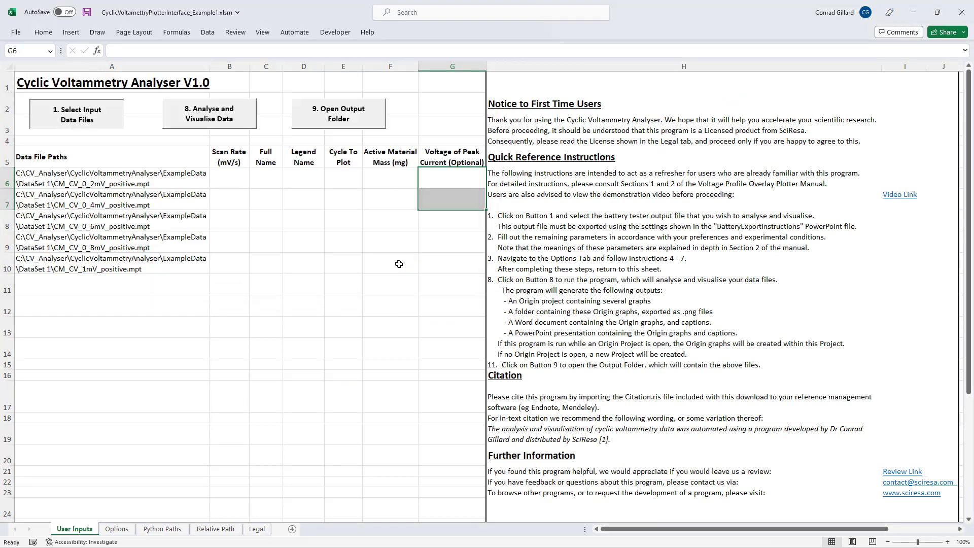
- Paste the prepared parameter values into B6 and run the analysis to completion
click(241, 179)
text(0.2	0.2 mV	0.2 mV s-1	3	1.8	3.26619 0.4	0.4 mV	0.4 mV s-1	3	1.8	3.30985 0.6	0.6 mV	0.6 mV s-1	3	1.8	 0.8	0.8 mV	0.8 mV s-1	3	1.8	 1.0	1.0 mV	1.0 mV s-1	3	1.8)
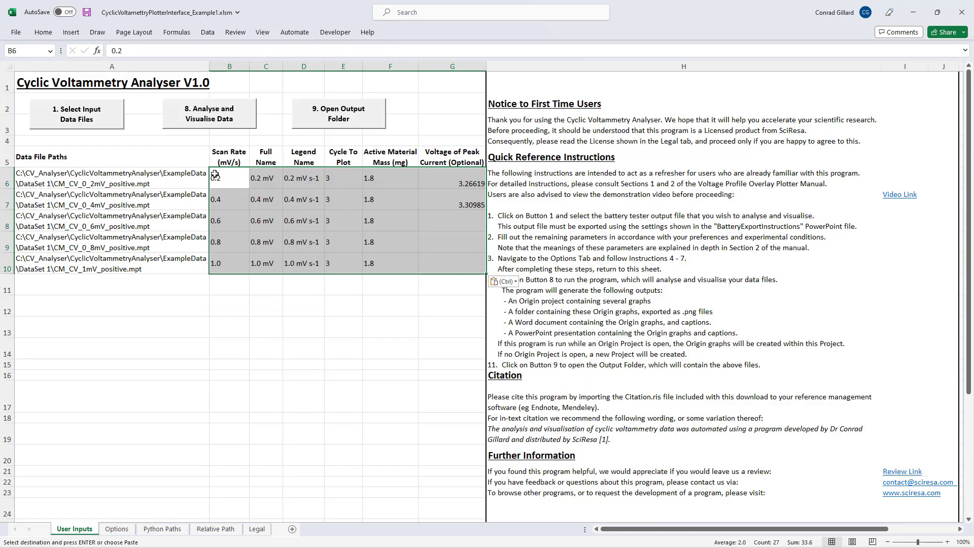
click(212, 157)
click(213, 122)
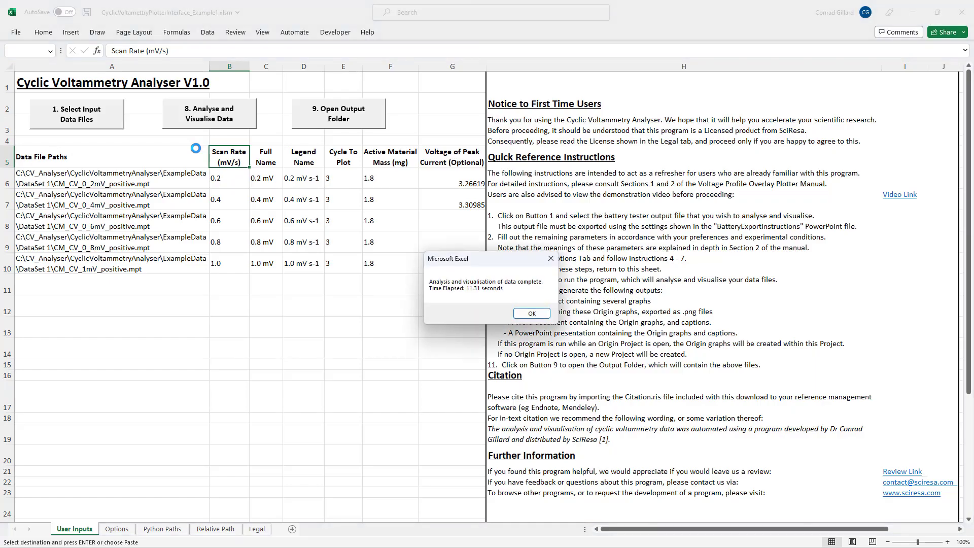
click(529, 314)
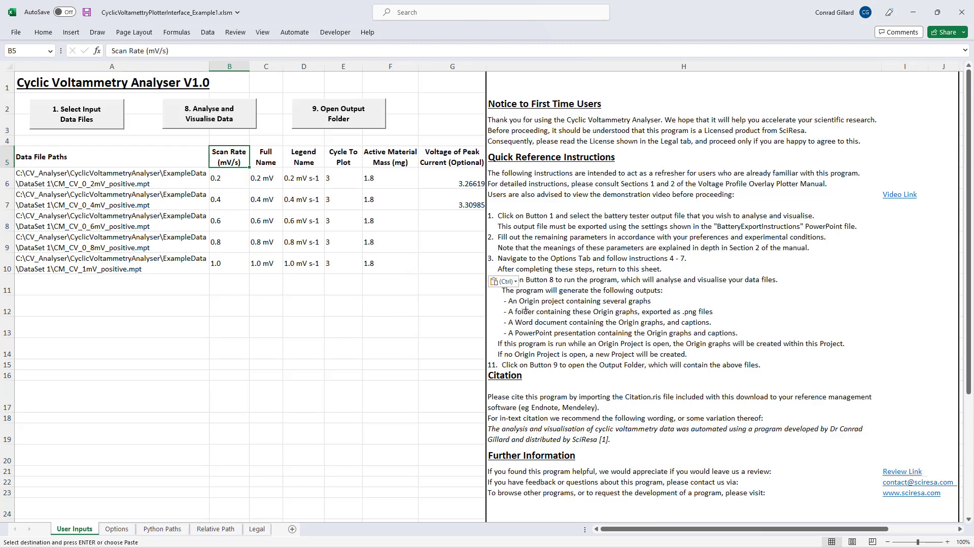
- Open the output folder and review the generated Word report's Figures 1–4, then close it
click(355, 124)
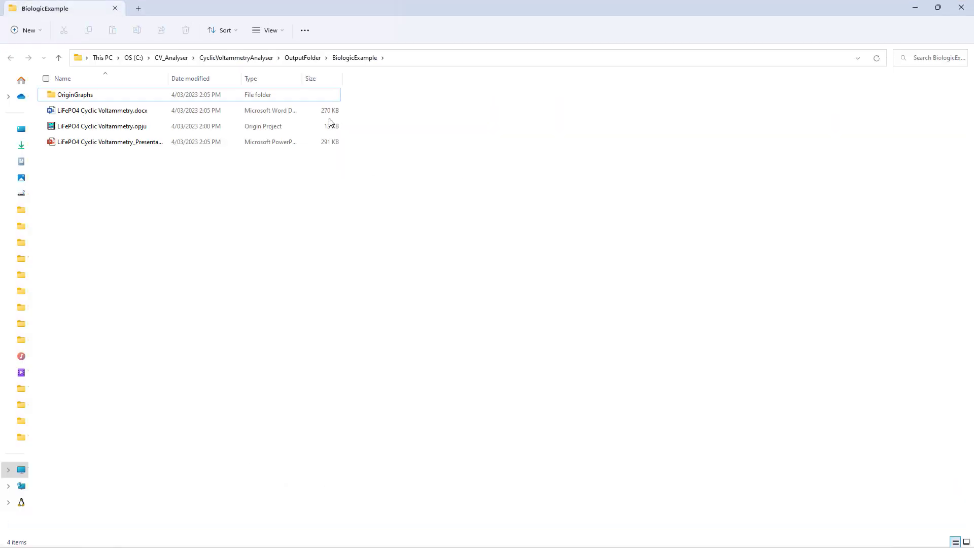
double_click(160, 114)
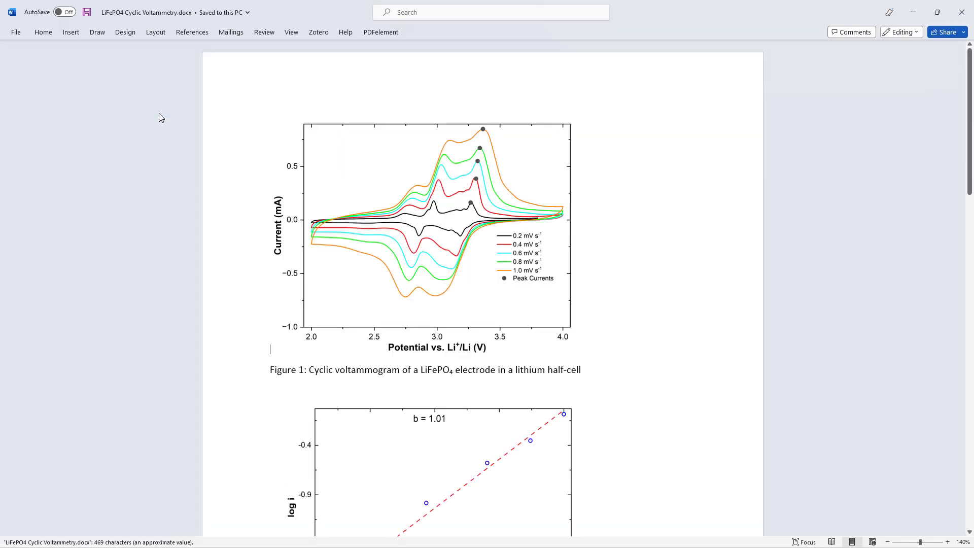
scroll(158, 147, down, 10)
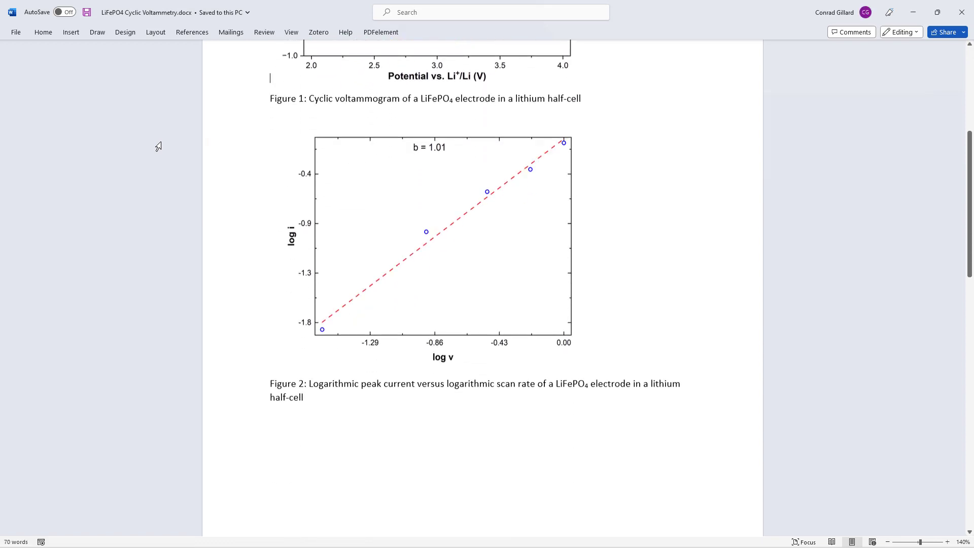
scroll(157, 147, down, 9)
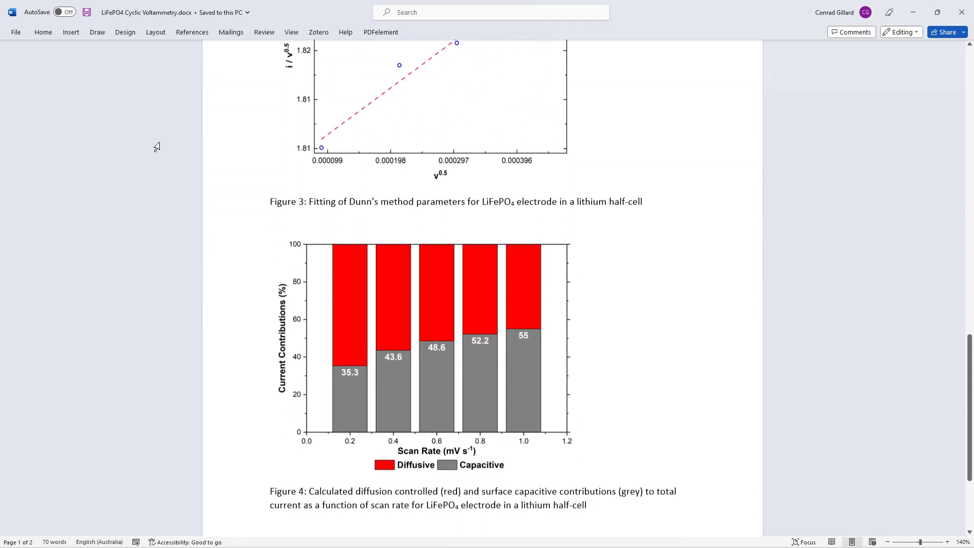
click(961, 12)
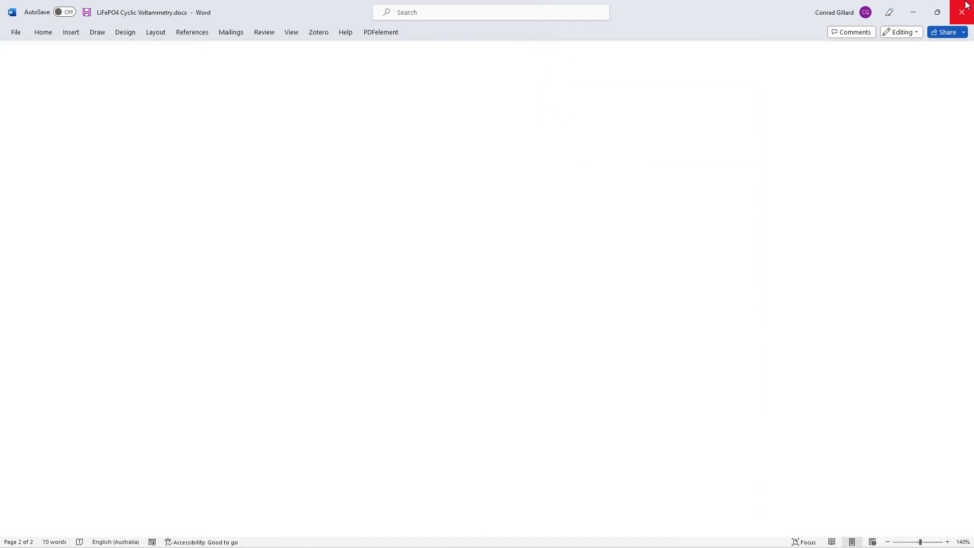
- Review the generated four-slide PowerPoint presentation, then close it
double_click(112, 142)
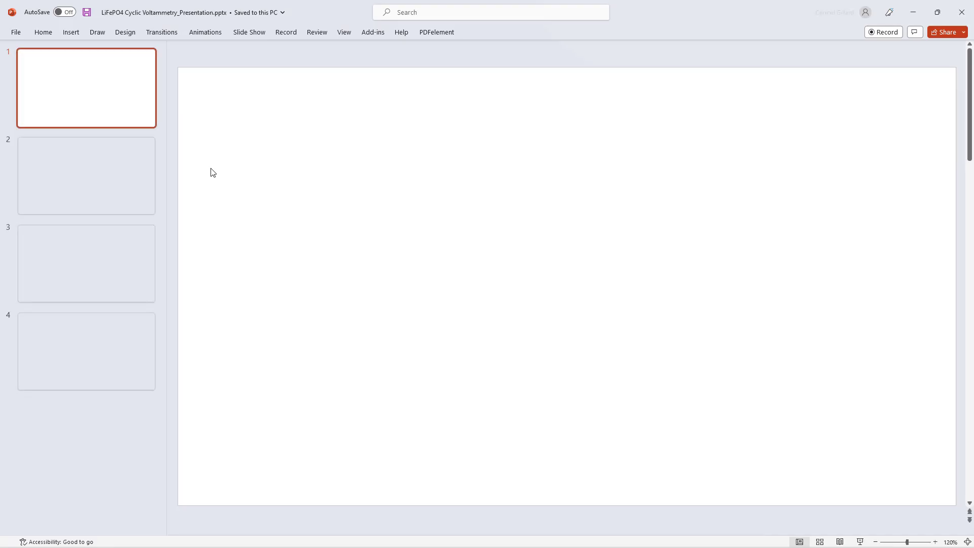
scroll(173, 168, down, 1)
scroll(173, 167, down, 1)
scroll(174, 171, down, 1)
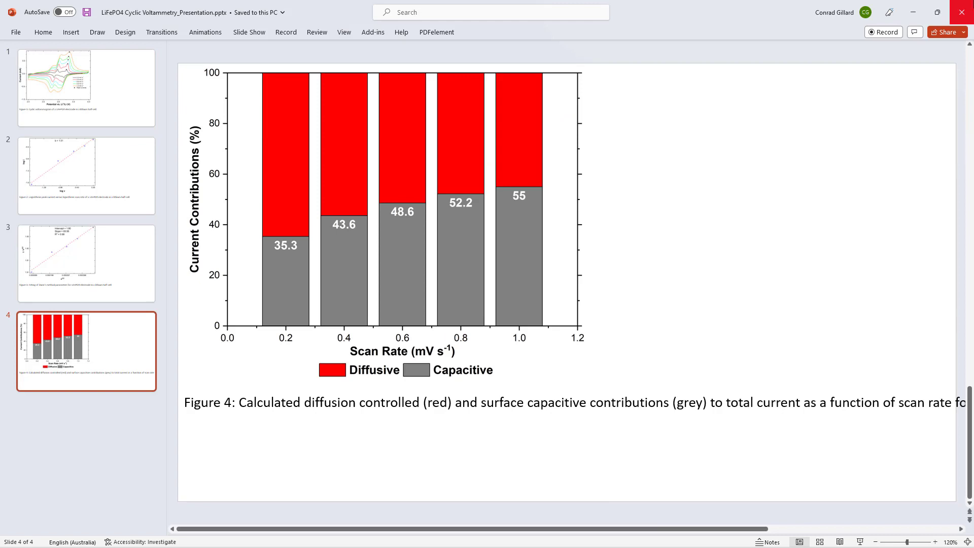
click(954, 8)
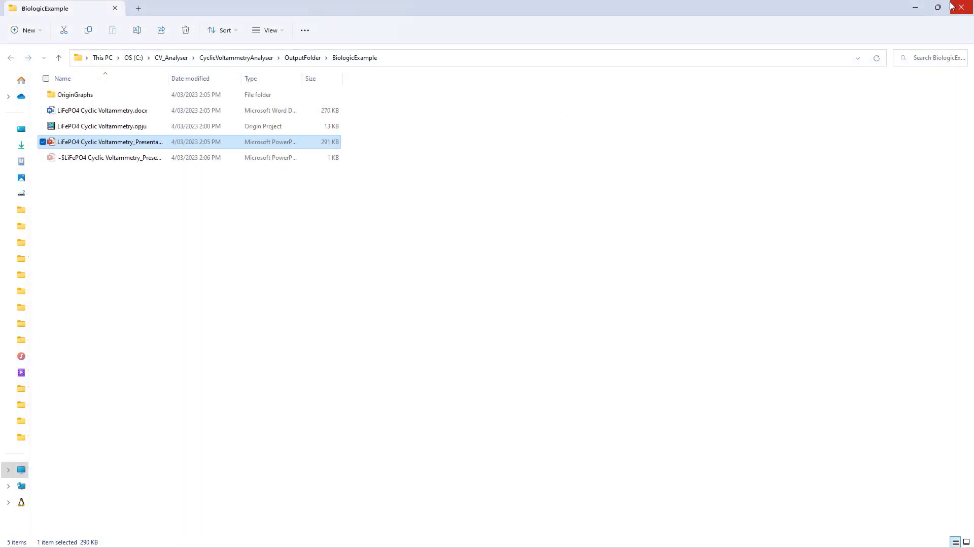
- Open the OriginGraphs folder to view the four exported graph images
double_click(99, 101)
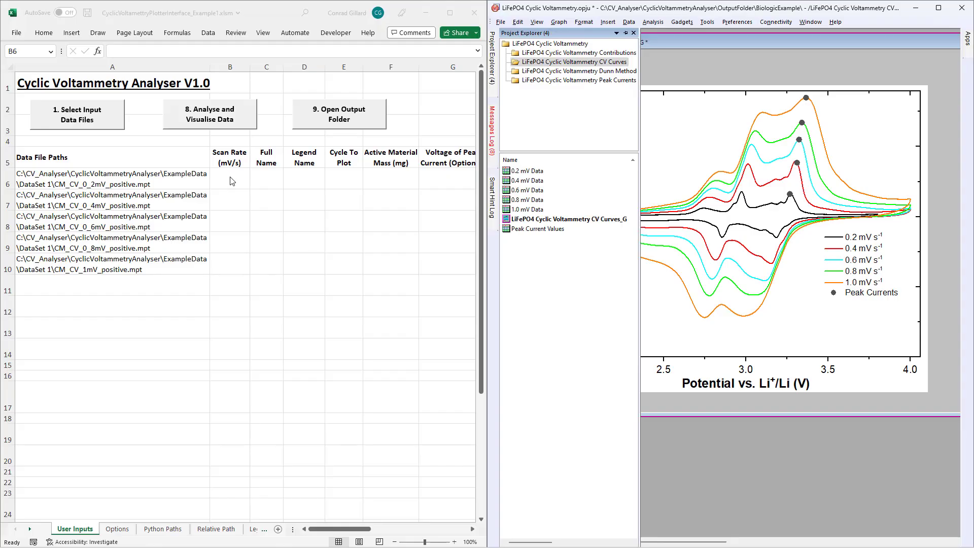
- Enter scan rates 0.2, 0.4, 0.6, 0.8 and 1.0, then inspect the C6 and D6 formulas
click(226, 177)
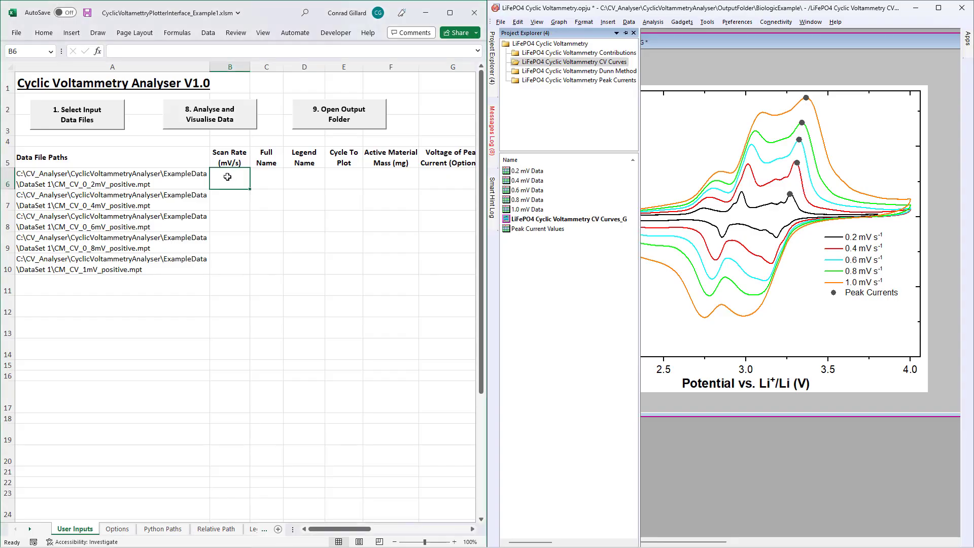
text(0.2)
key(Return)
text(0.4)
key(Return)
text(0.6)
key(Return)
text(0.8)
key(Return)
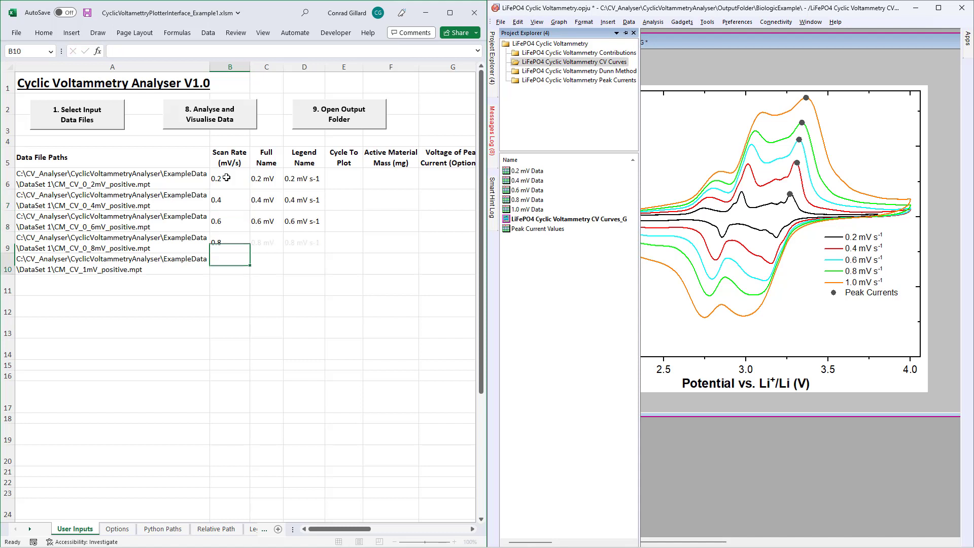
text(1.0)
key(Return)
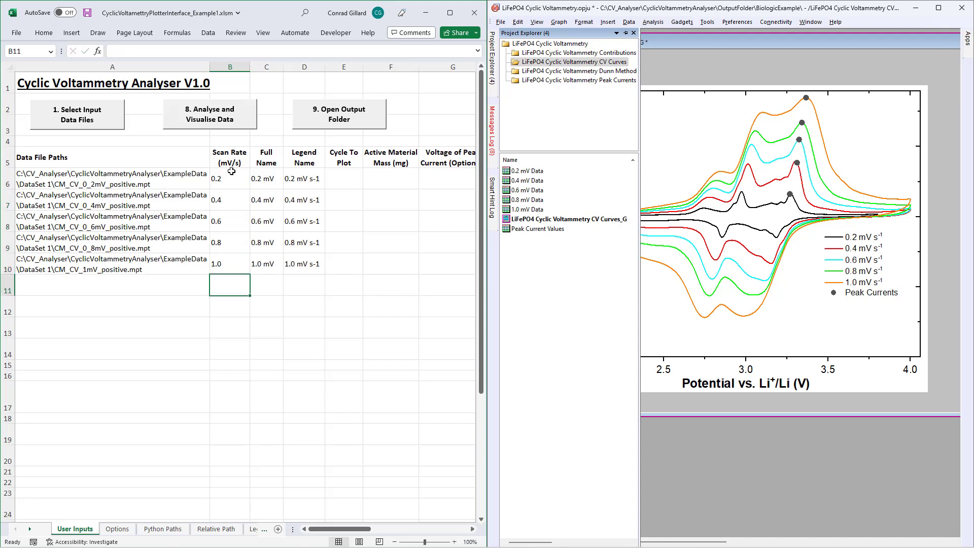
click(252, 180)
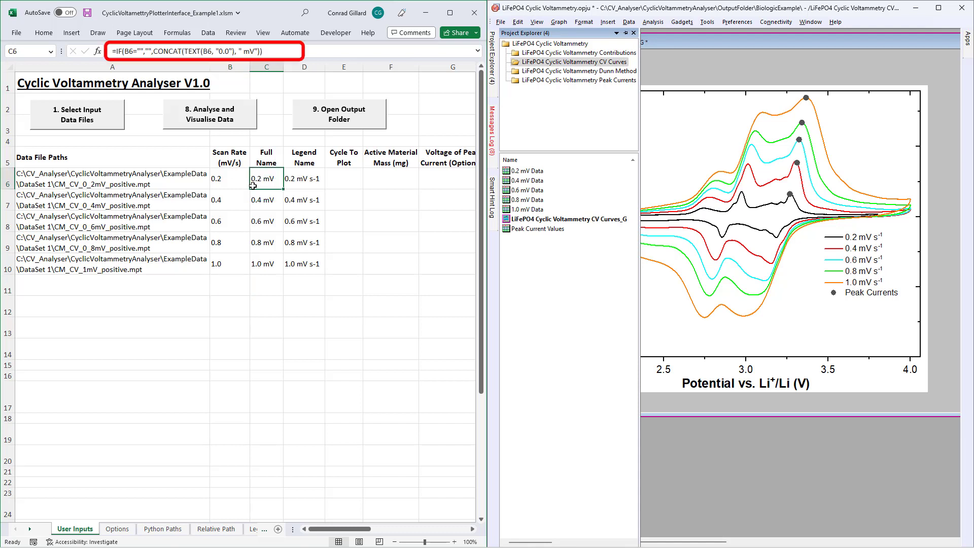
click(303, 184)
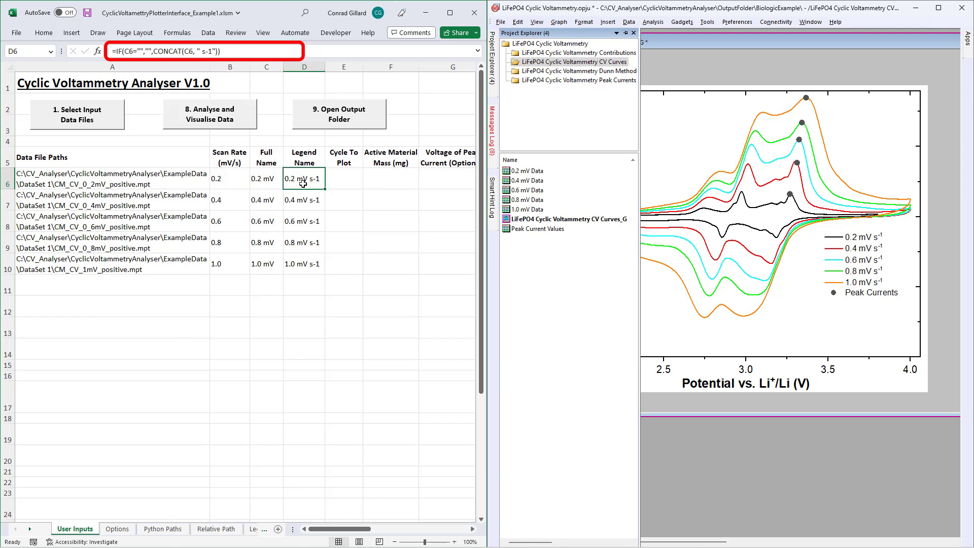
- Set Cycle To Plot to 3 in cells E6 through E10
click(358, 180)
text(3)
key(Return)
text(3)
key(Return)
text(3)
key(Return)
text(3)
key(Return)
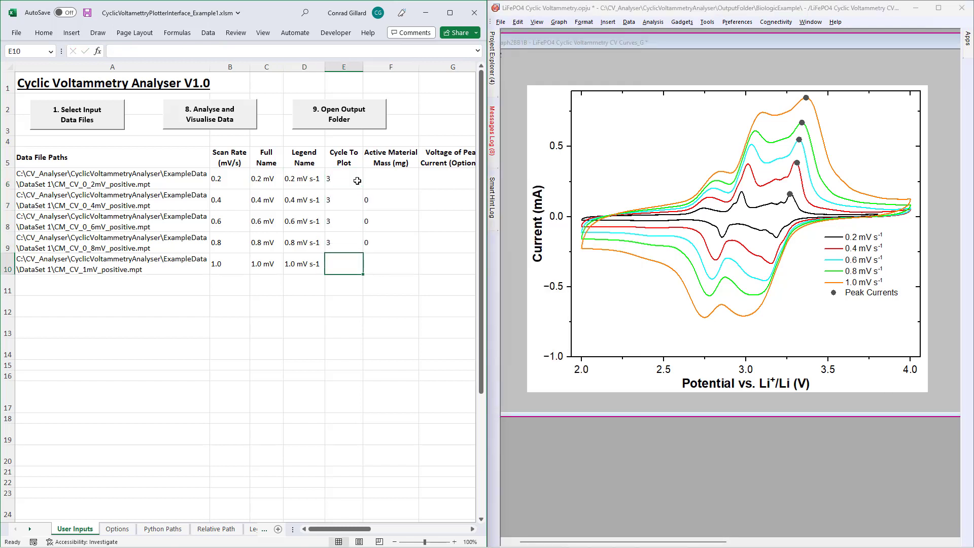
text(3)
key(Return)
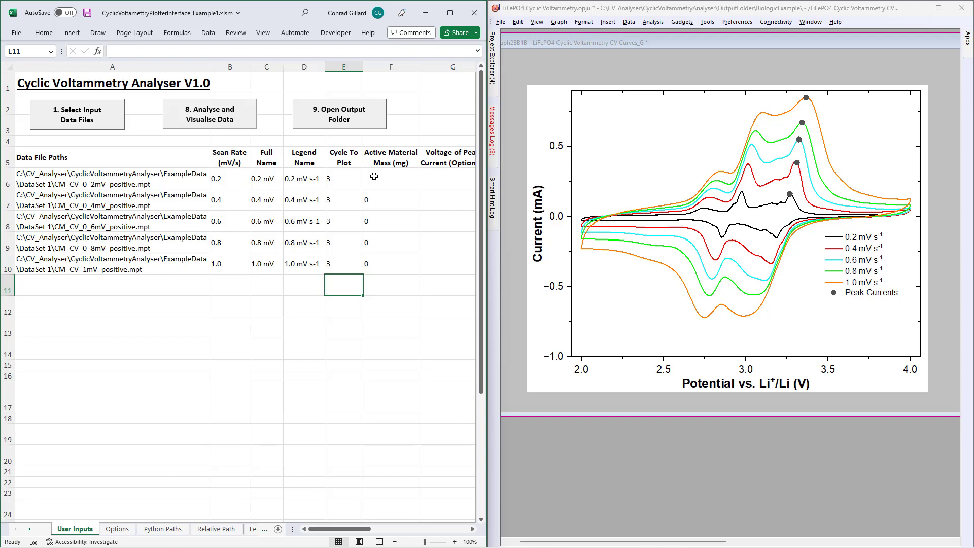
- Enter 1.8 mg as the active material mass in F6, which fills F7–F10 by formula
click(374, 177)
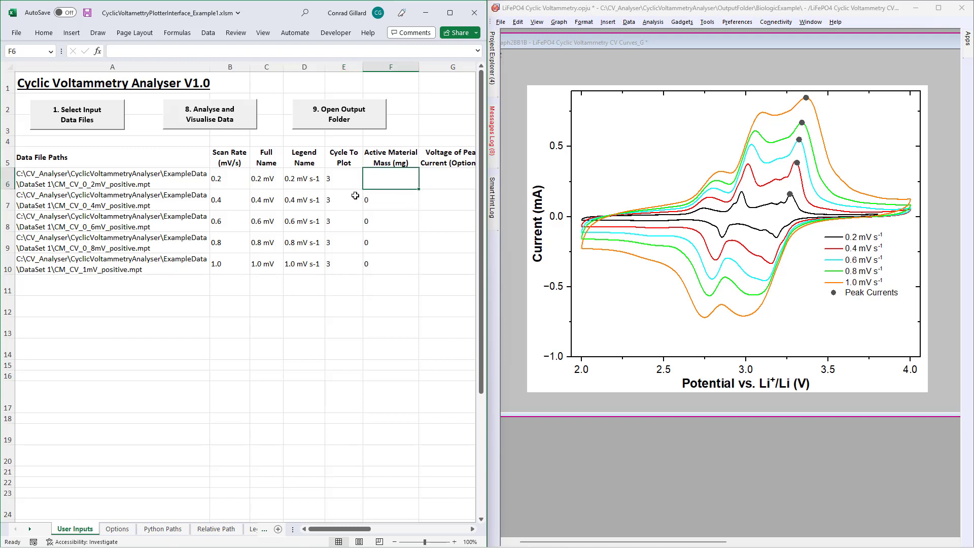
text(1.8)
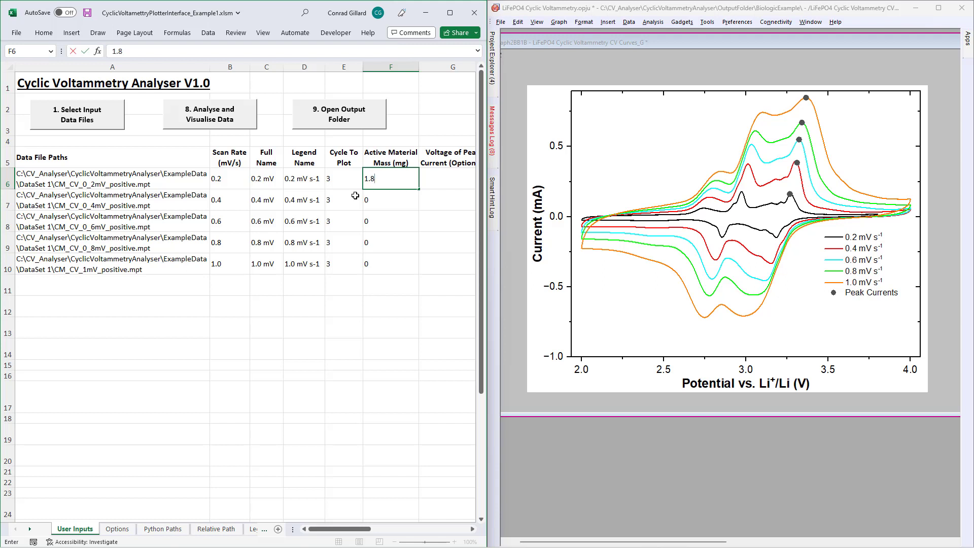
key(Return)
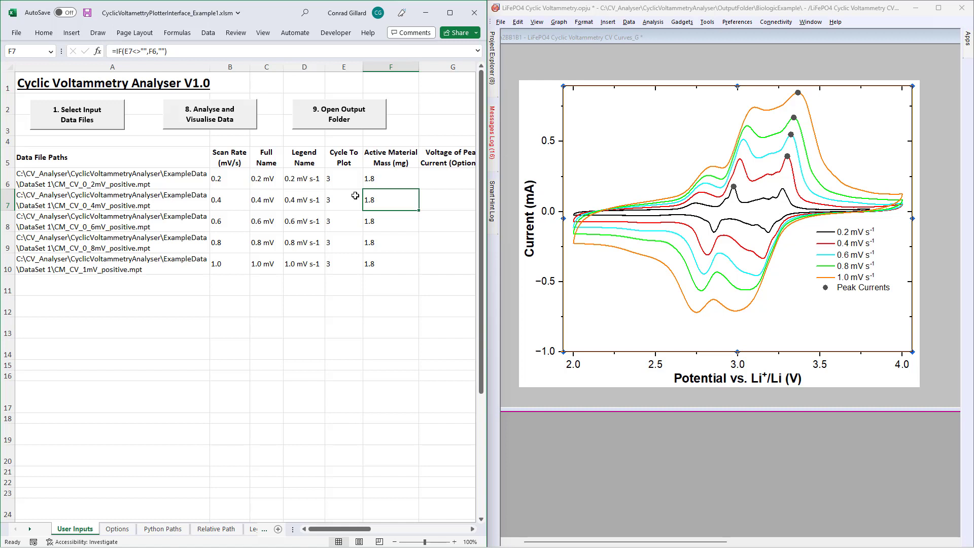
- Pick the 0.2 mV/s curve's peak in Origin and paste its potential 3.27747 into G6
click(629, 22)
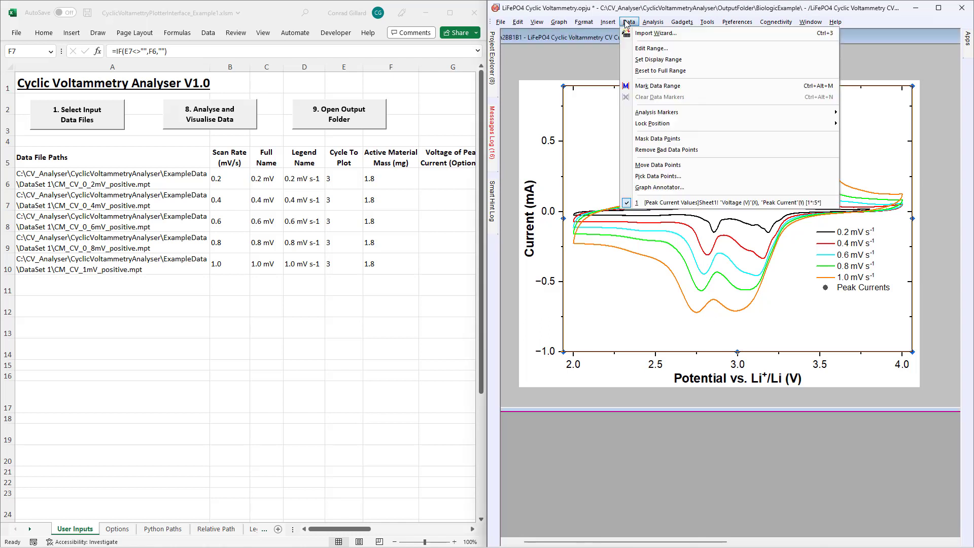
click(658, 176)
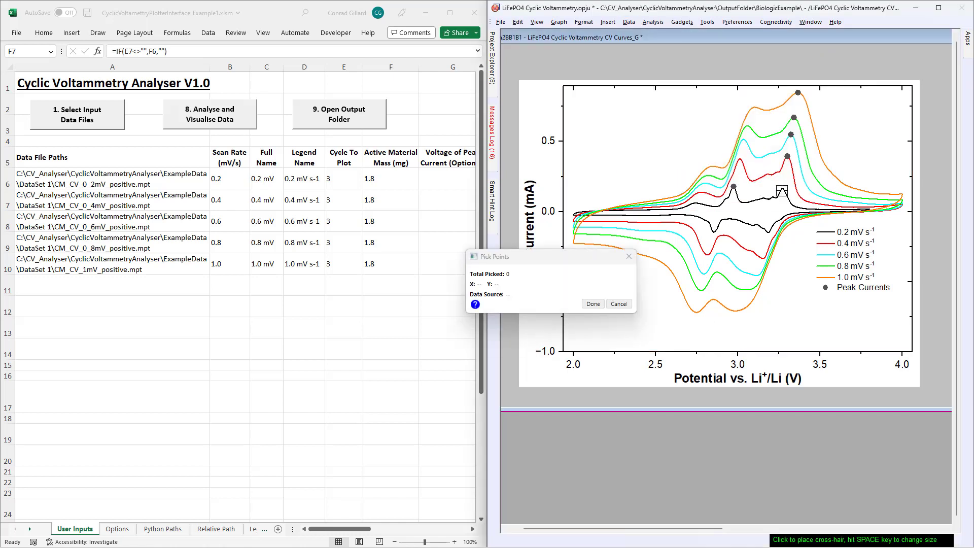
click(783, 190)
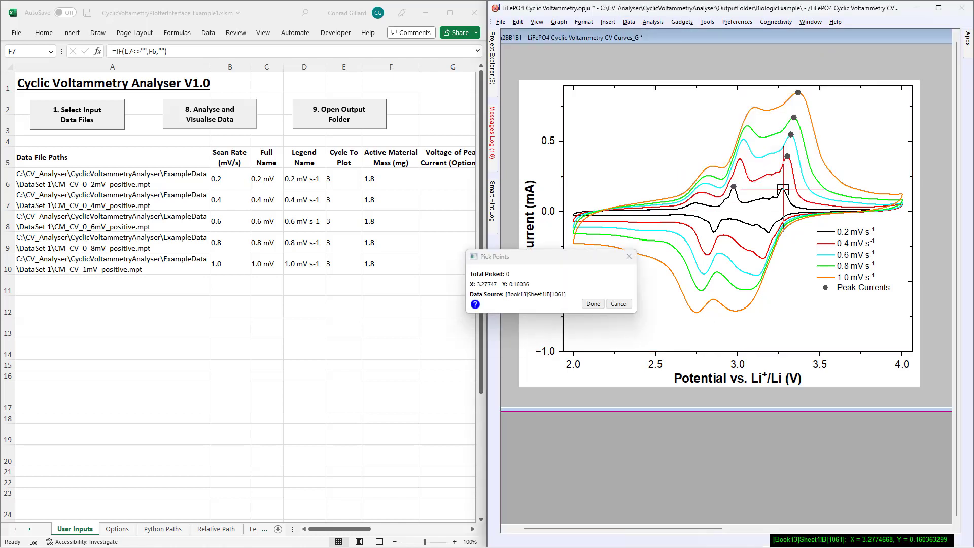
click(479, 287)
key(ctrl+c)
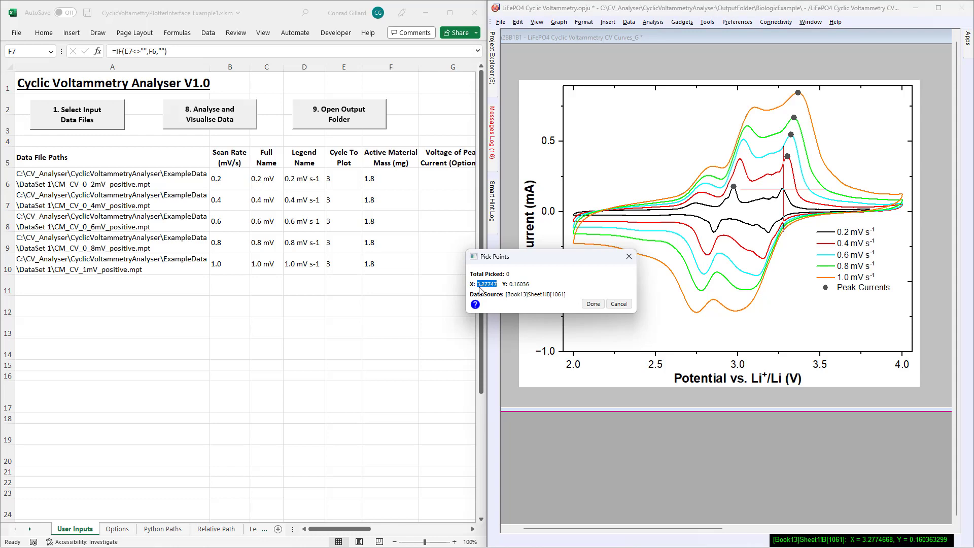
click(595, 305)
click(436, 180)
key(ctrl+v)
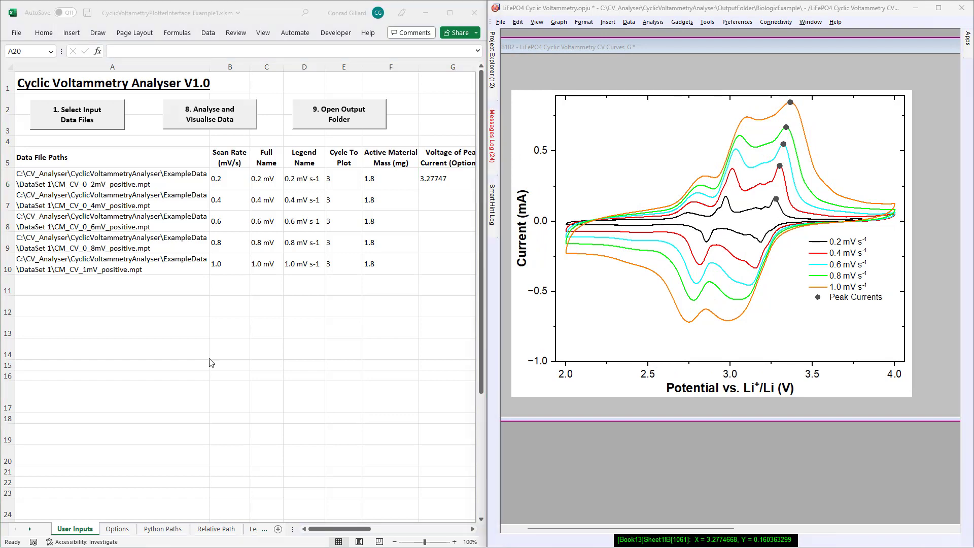
click(187, 457)
- Switch to the Options sheet to view the project, template, plot and document settings
click(118, 529)
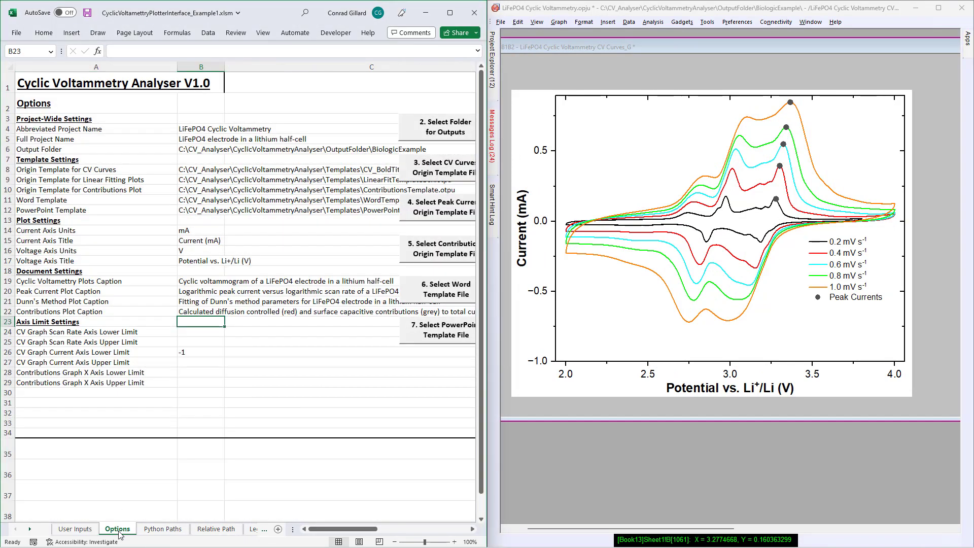
click(243, 271)
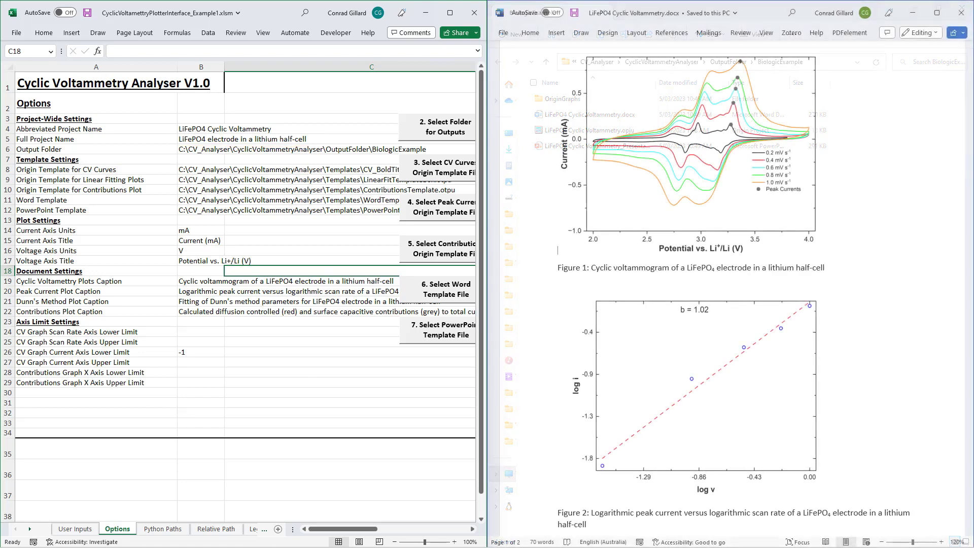
click(198, 281)
key(Down)
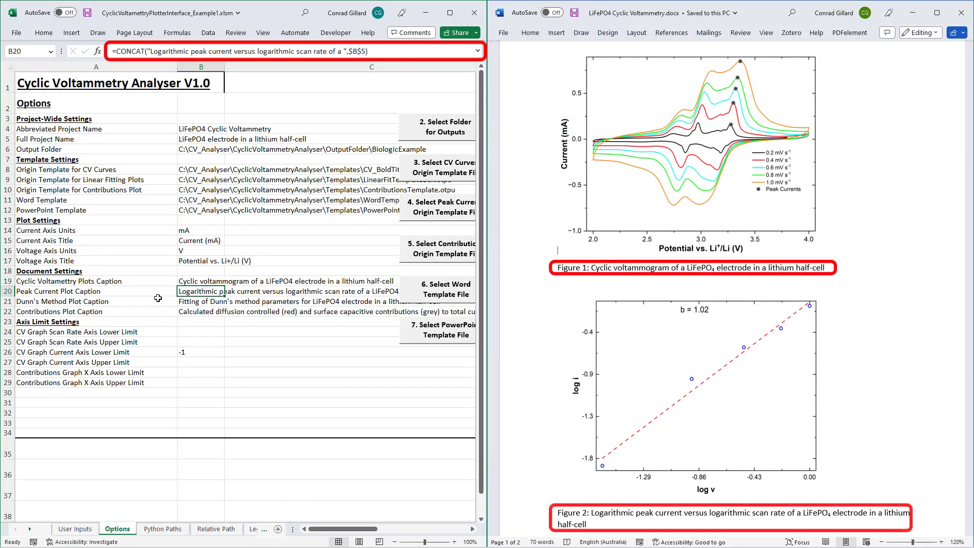
key(Down)
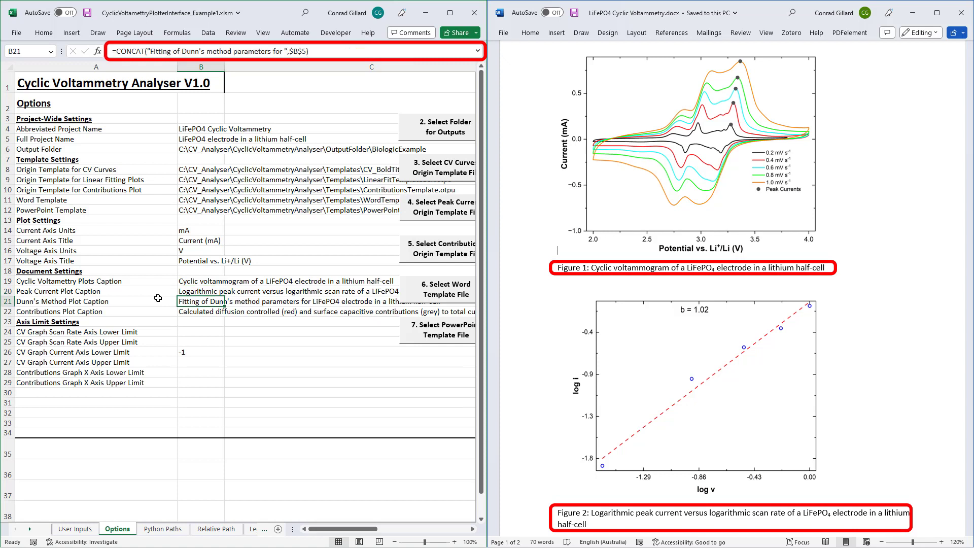
key(Down)
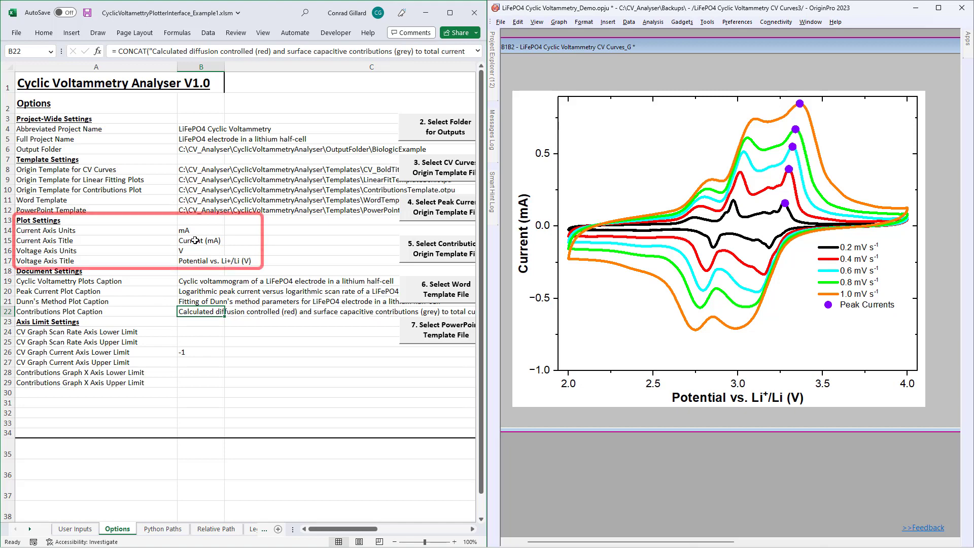
click(200, 230)
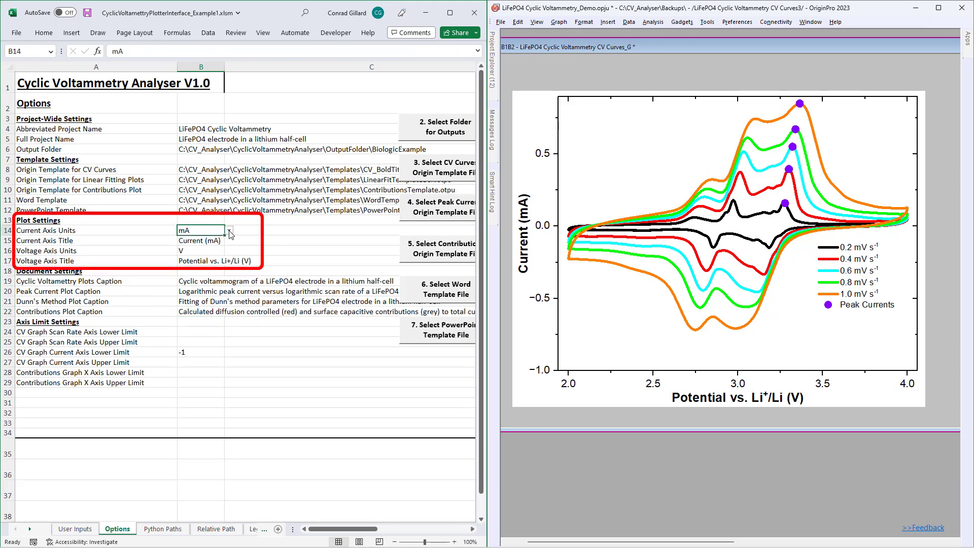
click(229, 232)
click(230, 232)
click(215, 241)
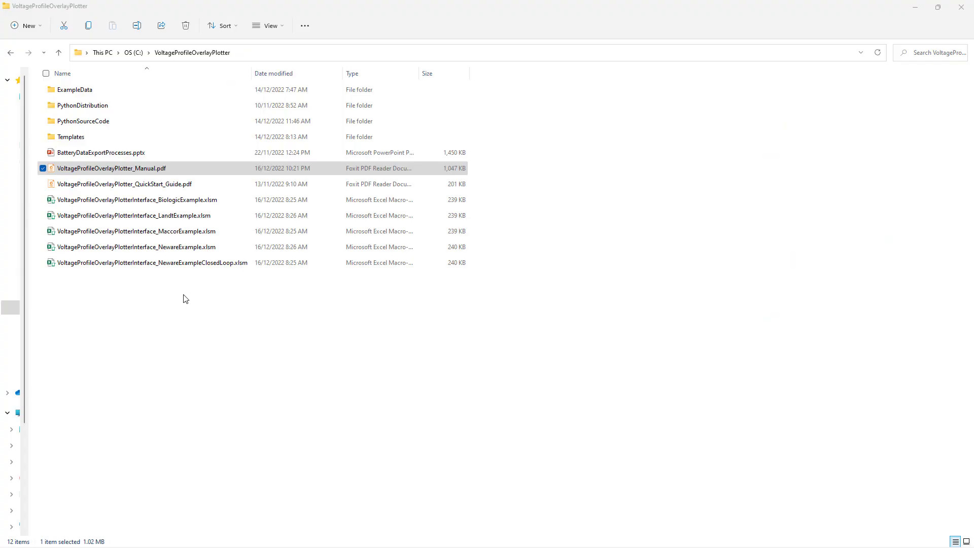
- Open VoltageProfileOverlayPlotter_Manual.pdf and scroll through its introductory guidance
double_click(127, 171)
scroll(69, 246, down, 3)
scroll(70, 246, down, 1)
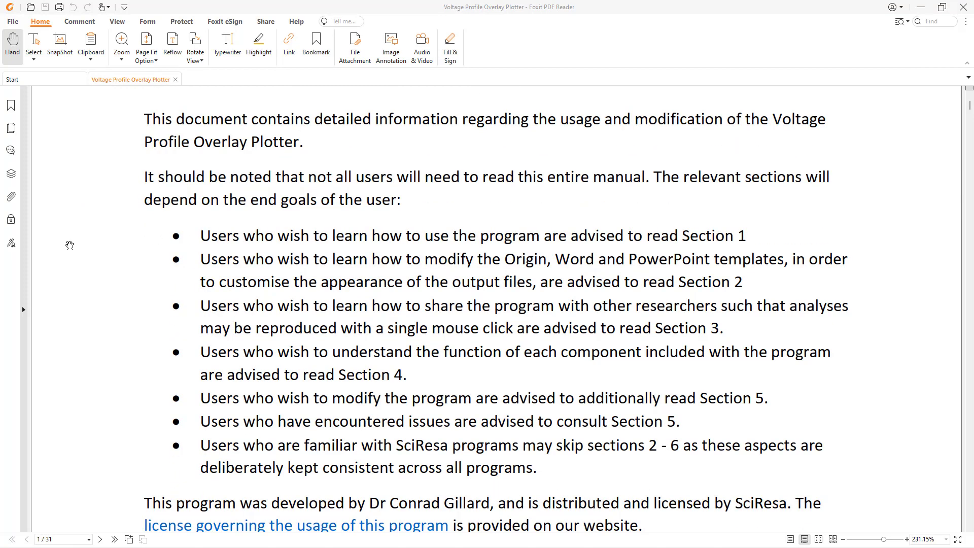
scroll(70, 245, down, 2)
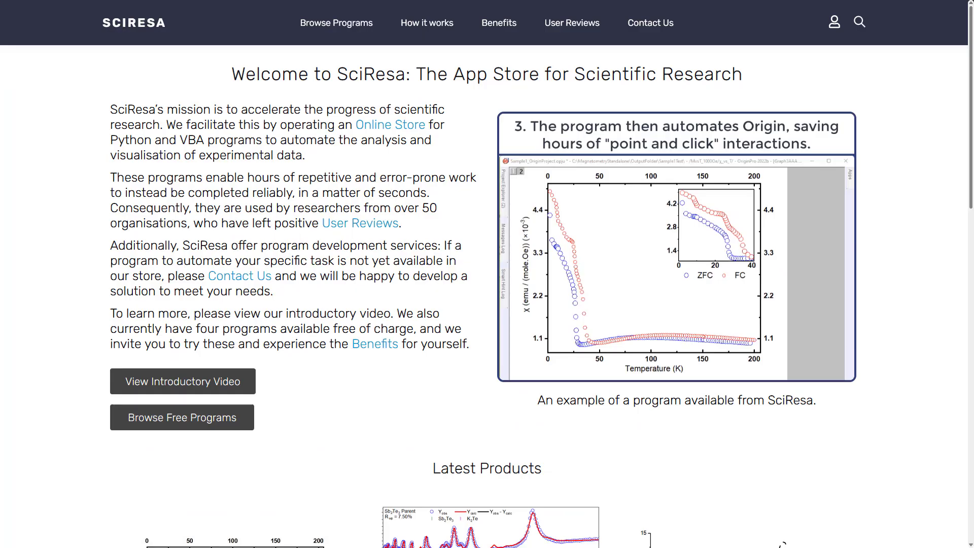